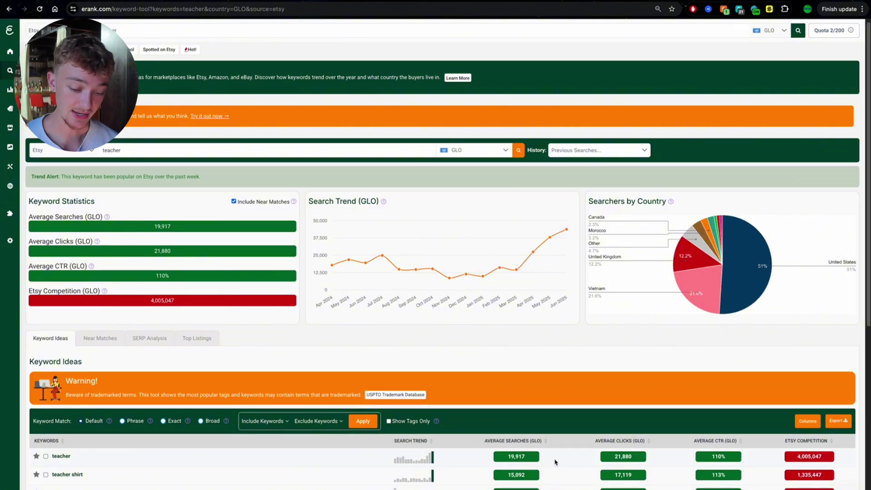
# Select the 'teacher' search term and read the Keyword Ideas header tooltips, including Etsy Competition
pyautogui.click(129, 152)
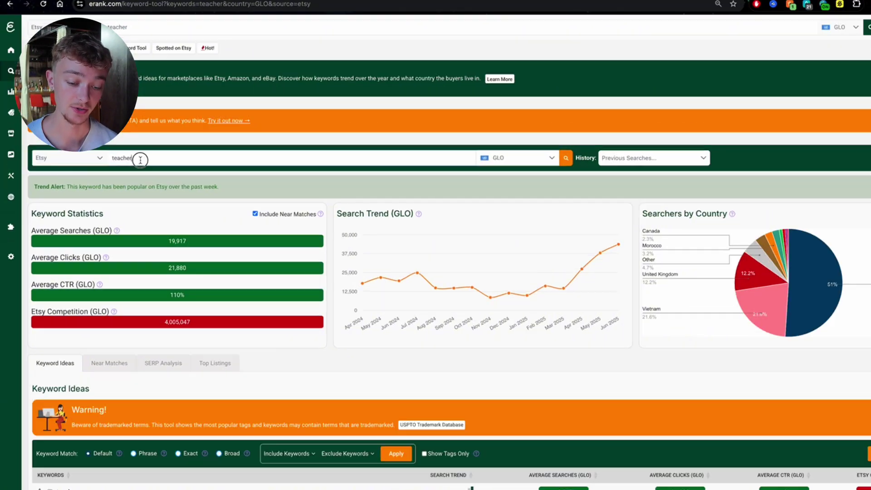
pyautogui.moveTo(140, 159); pyautogui.dragTo(107, 158)
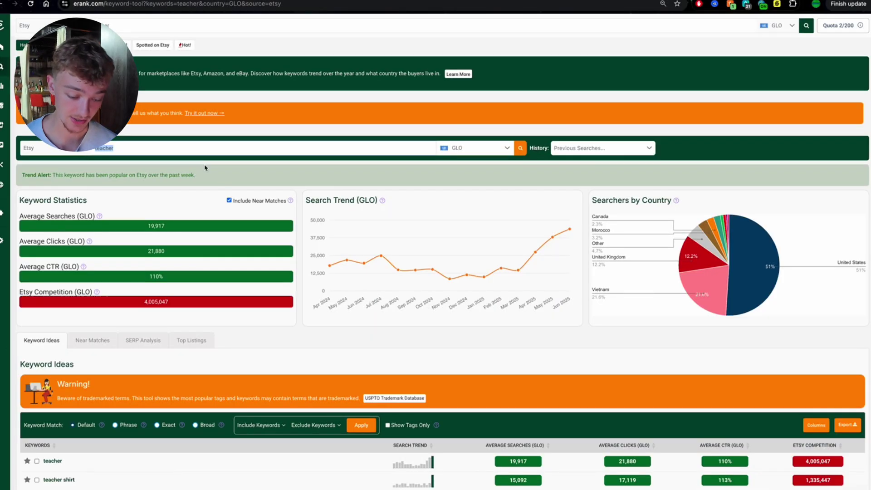
pyautogui.scroll(-3, 268, 201)
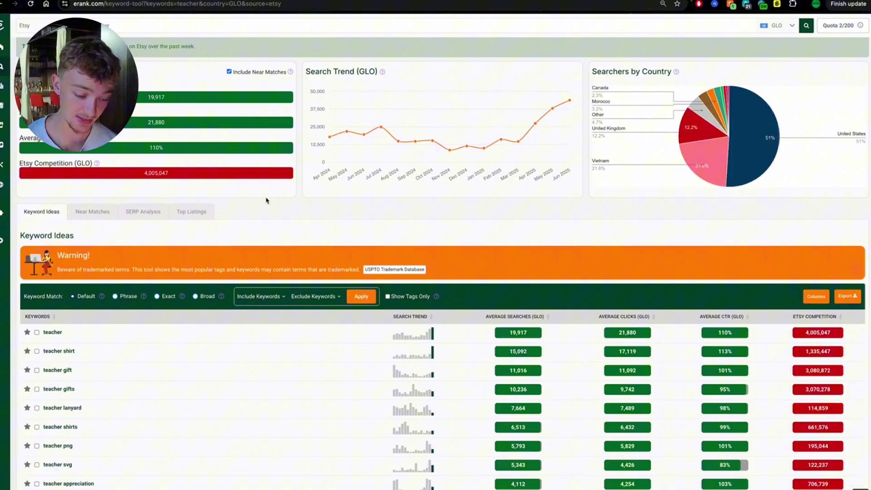
pyautogui.scroll(-2, 266, 200)
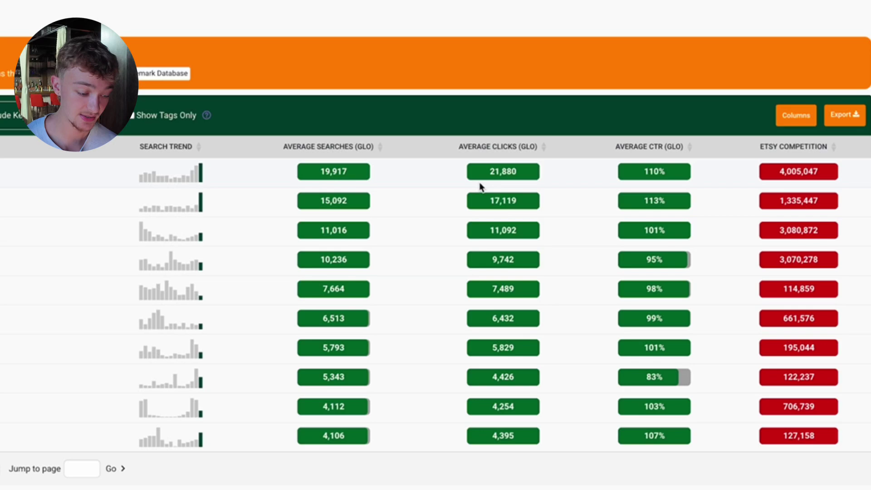
pyautogui.moveTo(658, 152)
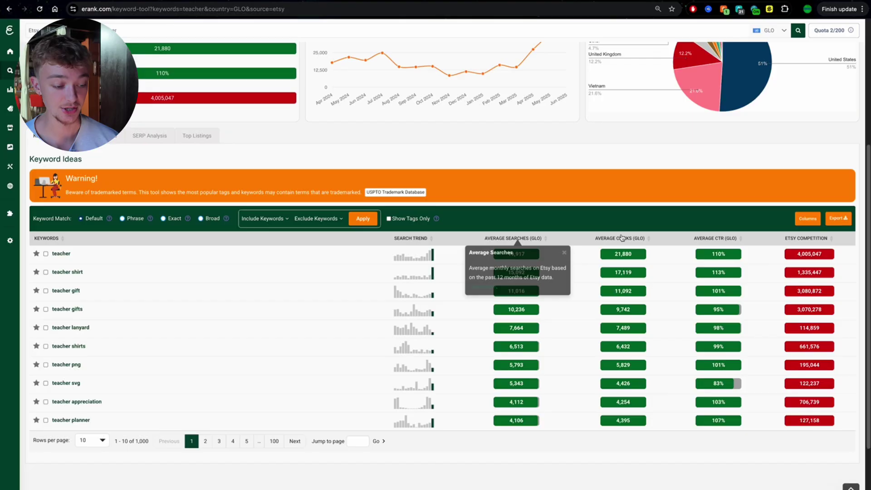
pyautogui.moveTo(810, 239)
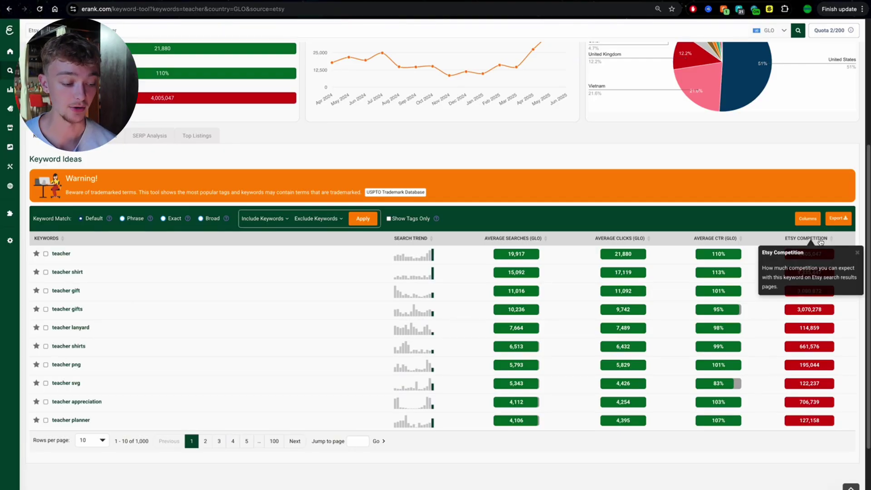
# Sort the teacher keyword ideas by lowest Etsy competition and page through to results 61–70
pyautogui.click(822, 239)
pyautogui.click(822, 239)
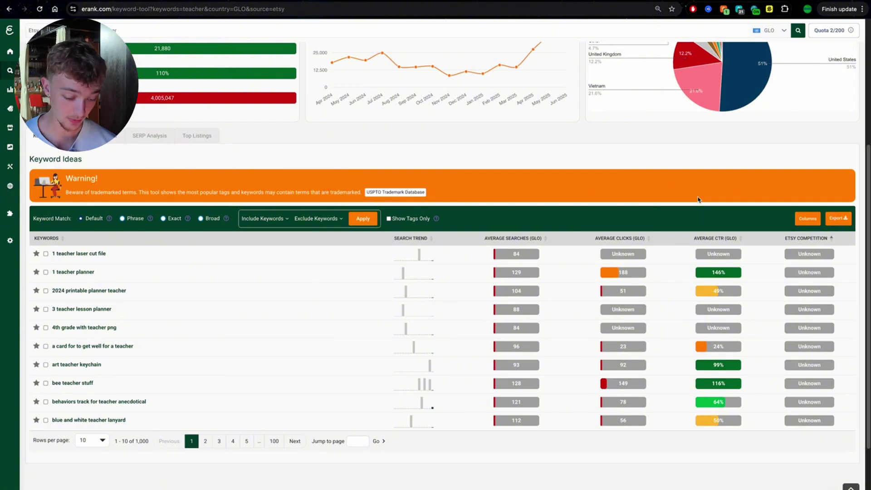
pyautogui.click(296, 442)
pyautogui.scroll(-3, 317, 431)
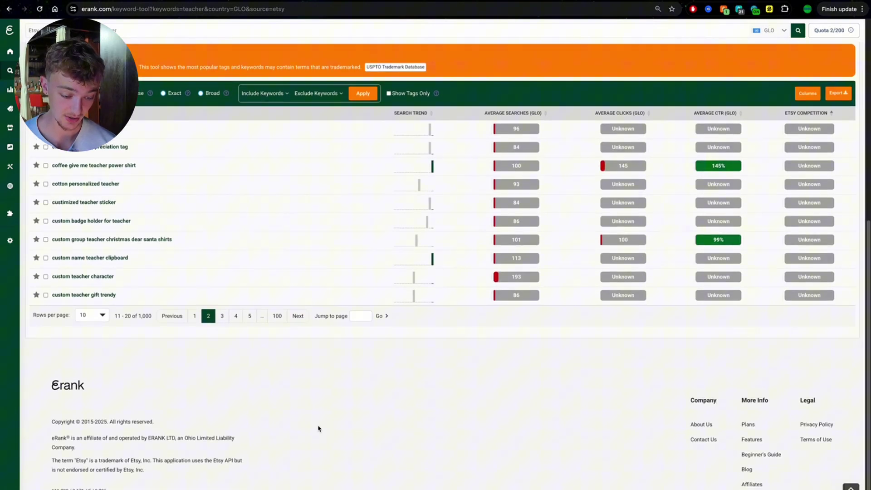
pyautogui.click(301, 317)
pyautogui.click(302, 318)
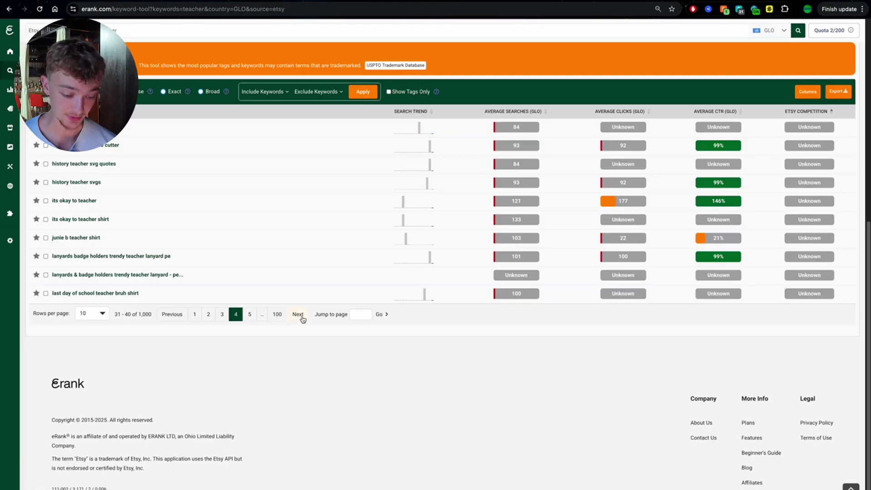
pyautogui.click(302, 319)
pyautogui.click(302, 319)
pyautogui.click(302, 318)
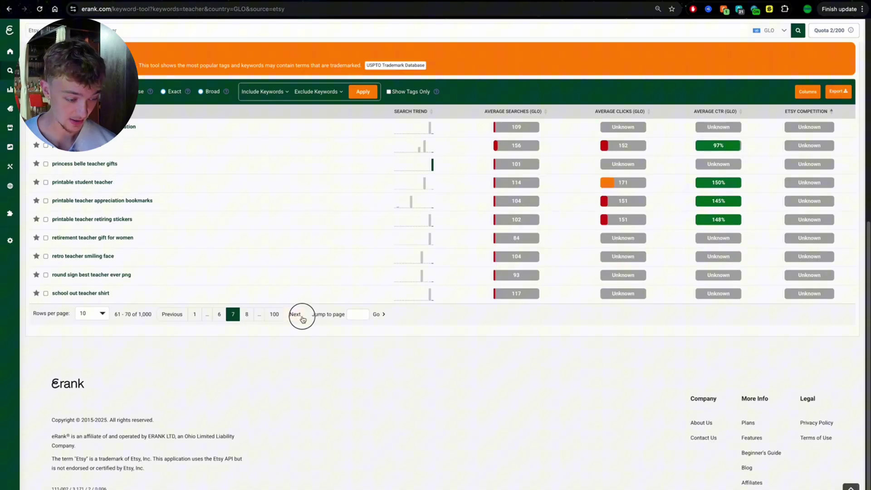
# Continue paging to results 181–190, where 'cadeau nounou' shows 800 searches and 85 competition
pyautogui.click(303, 319)
pyautogui.click(301, 319)
pyautogui.click(301, 319)
pyautogui.click(313, 319)
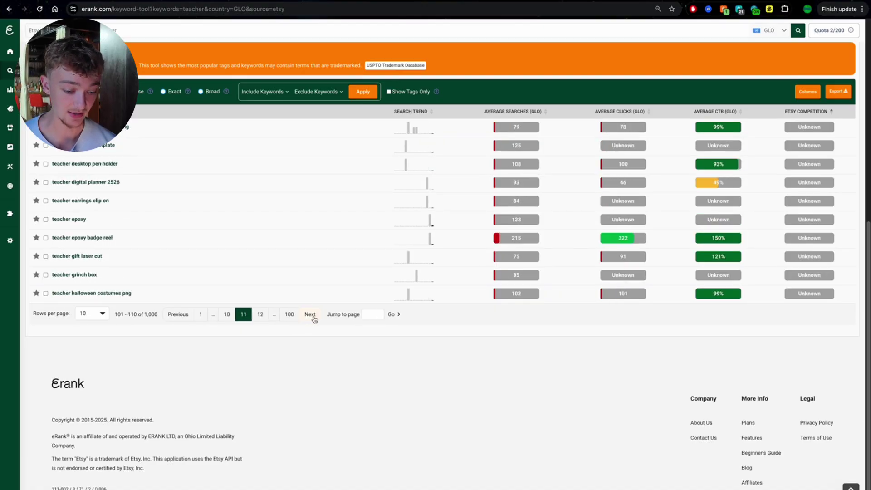
pyautogui.click(313, 320)
pyautogui.click(315, 320)
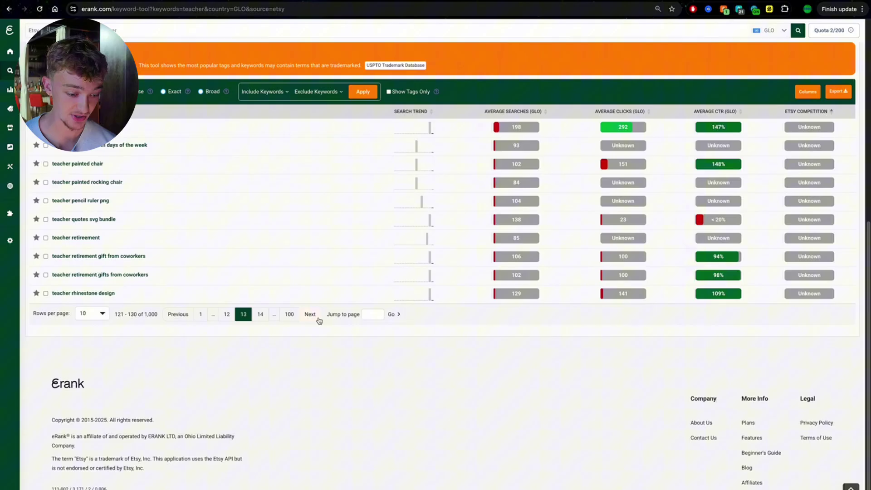
pyautogui.click(318, 320)
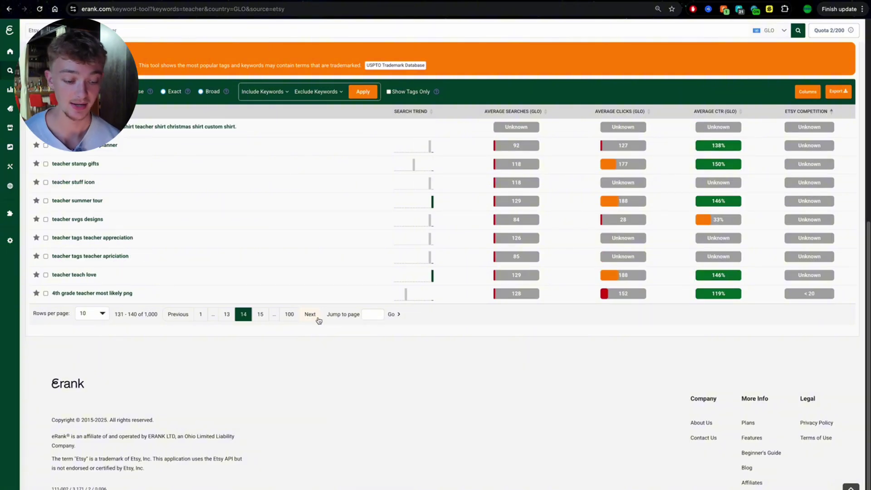
pyautogui.click(319, 320)
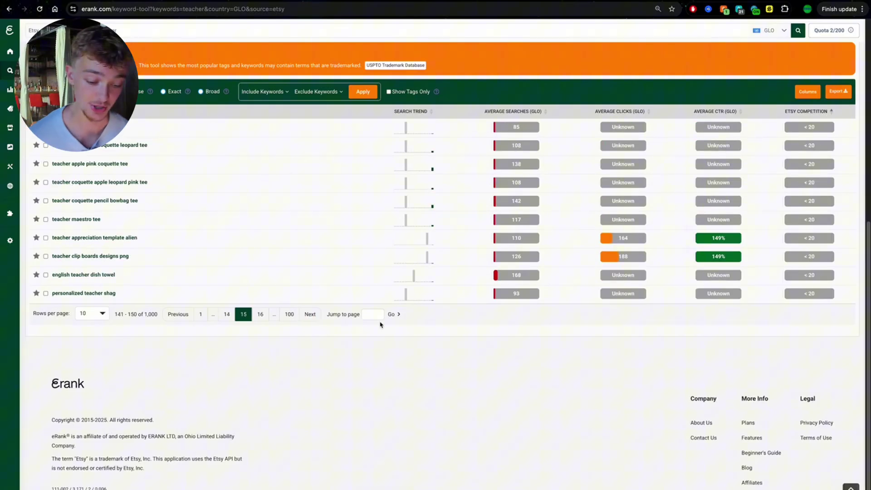
pyautogui.click(308, 320)
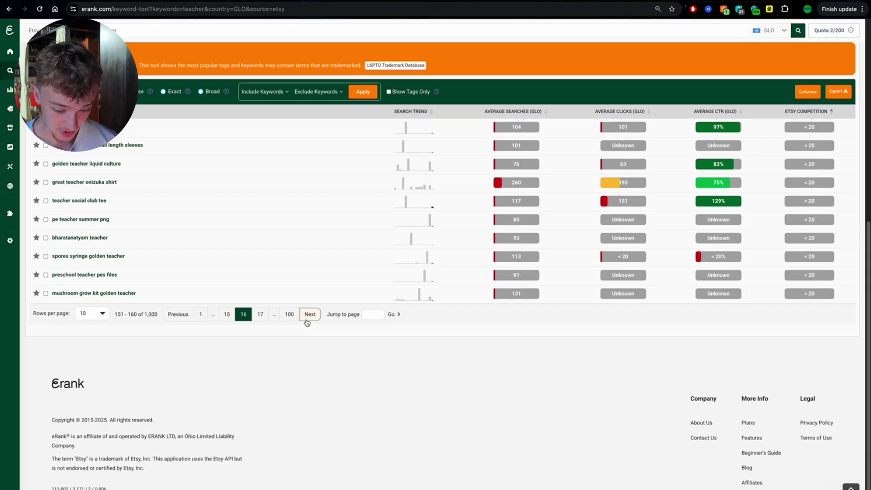
pyautogui.click(308, 321)
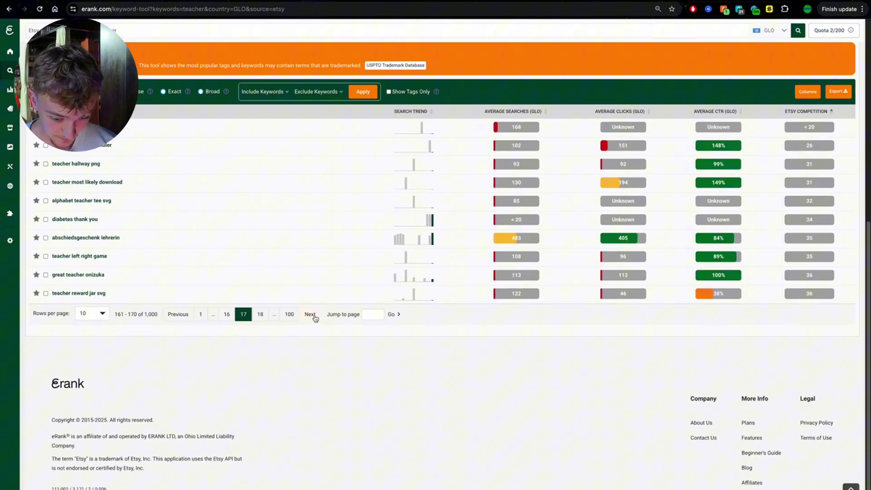
pyautogui.click(314, 320)
pyautogui.click(315, 319)
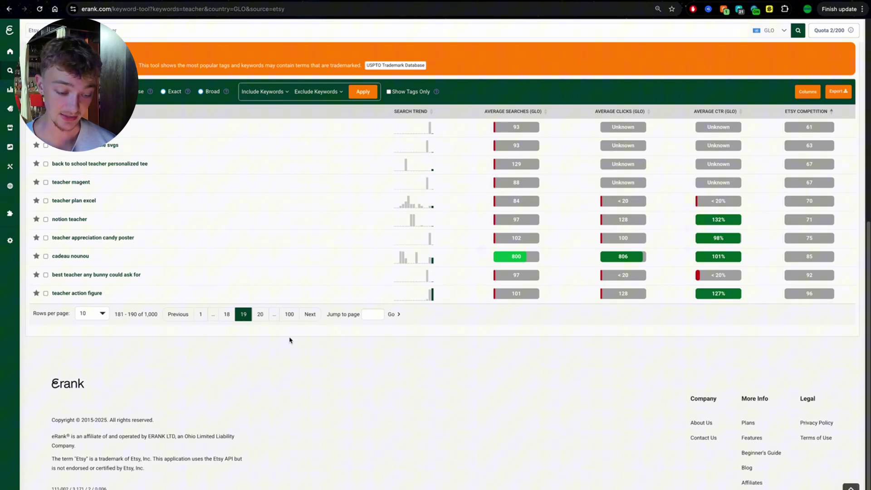
# Show the May 2025 search count on the teacher action figure row's last Search Trend bar
pyautogui.moveTo(431, 293)
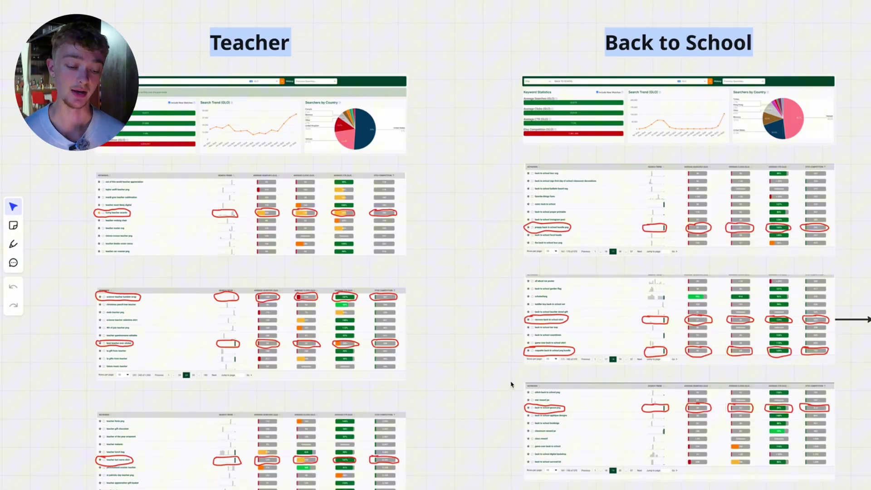
# Pan the whiteboard onto the Back to School table with 'preppy back to school bundle png' circled
pyautogui.hscroll(2, 511, 385)
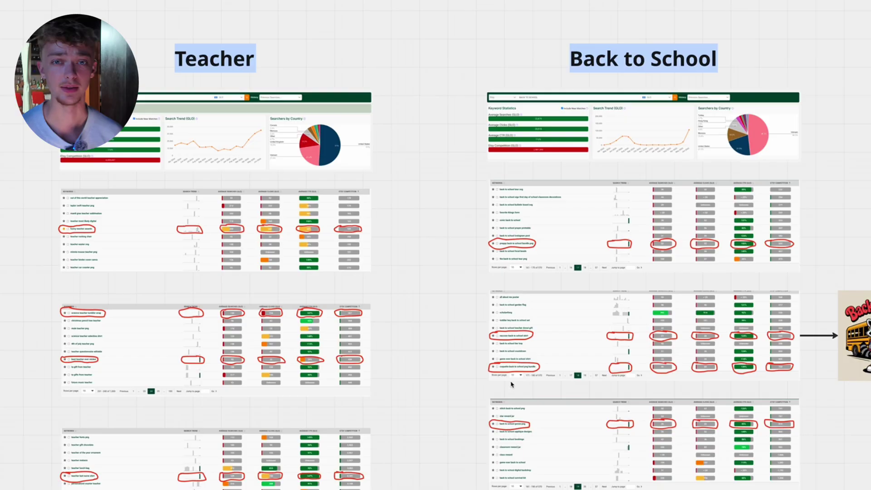
pyautogui.hscroll(-2, 511, 384)
pyautogui.hscroll(1, 511, 384)
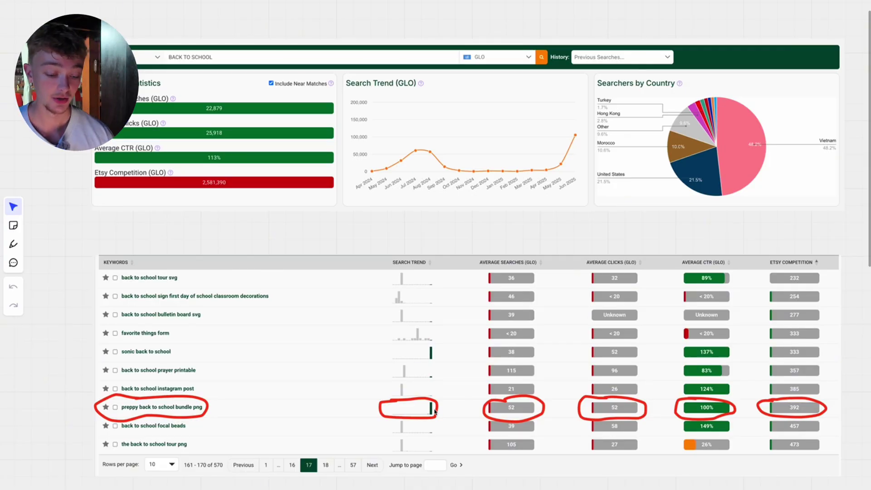
# Scroll and zoom out the whiteboard to show the circled back-to-school tables beside the raccoon design
pyautogui.scroll(-1, 434, 410)
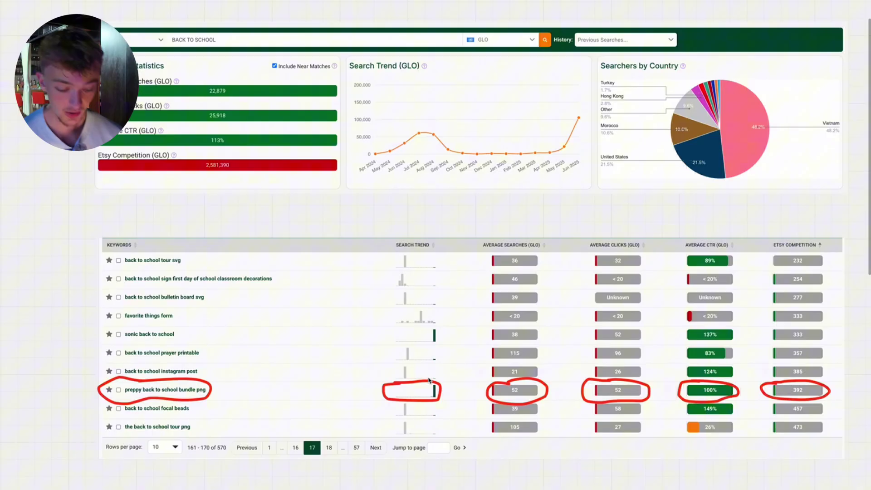
pyautogui.scroll(-3, 454, 363)
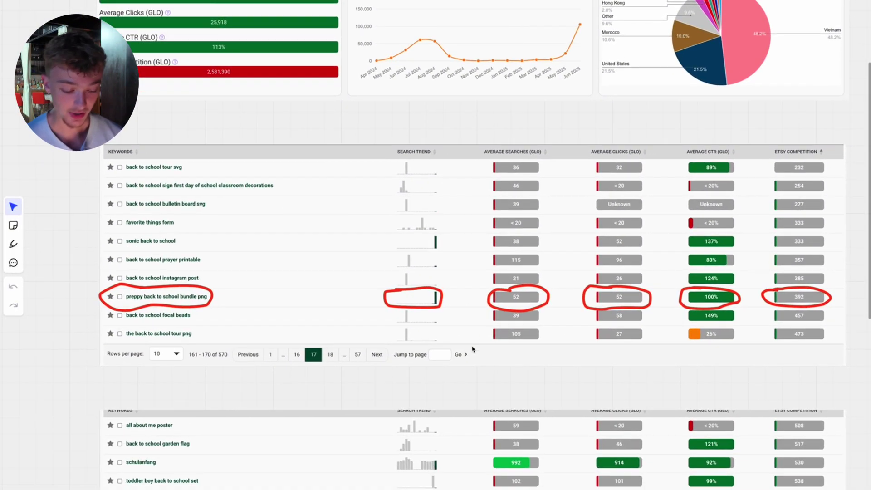
pyautogui.scroll(-5, 472, 349)
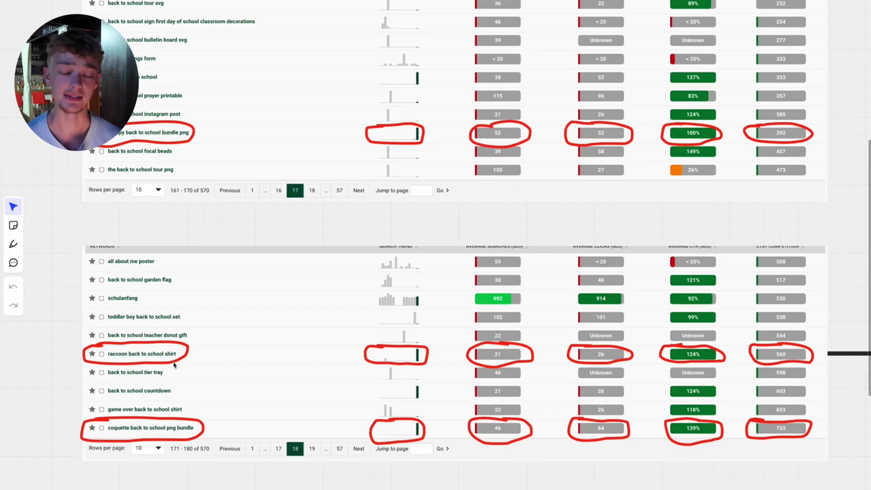
pyautogui.hotkey('ctrl', '-')
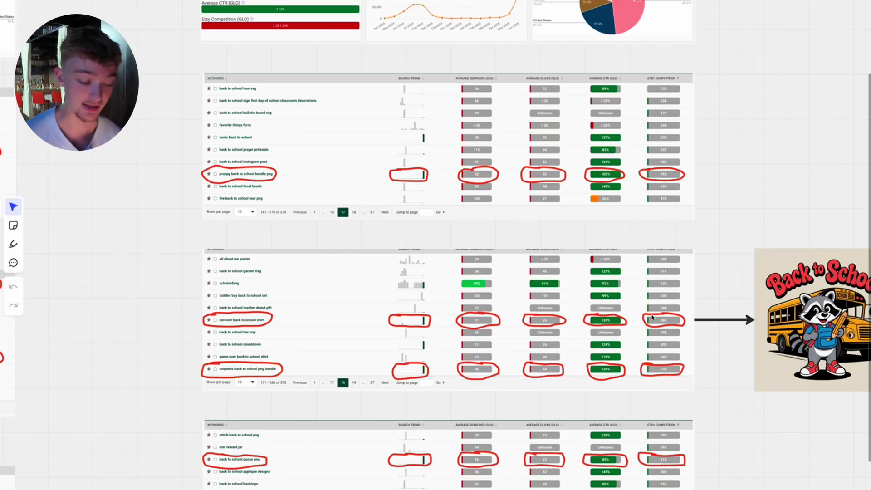
pyautogui.hscroll(6, 653, 318)
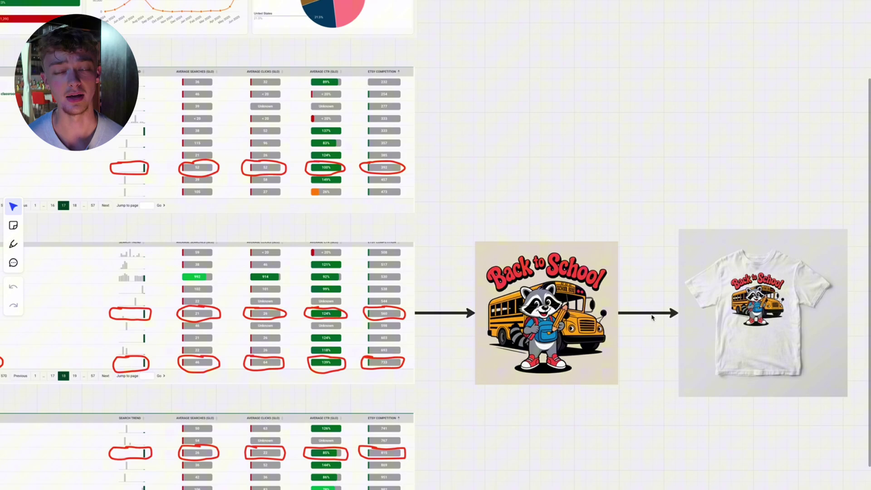
pyautogui.hscroll(4, 653, 318)
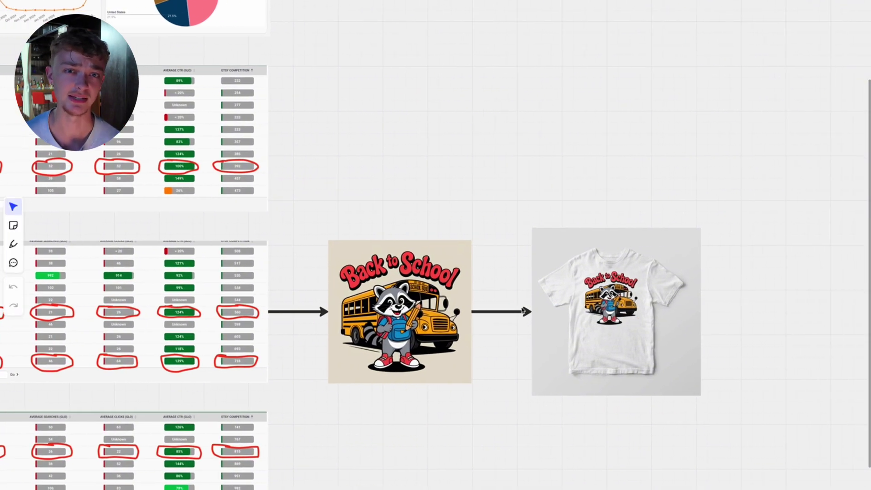
pyautogui.scroll(3, 523, 311)
pyautogui.scroll(-3, 523, 311)
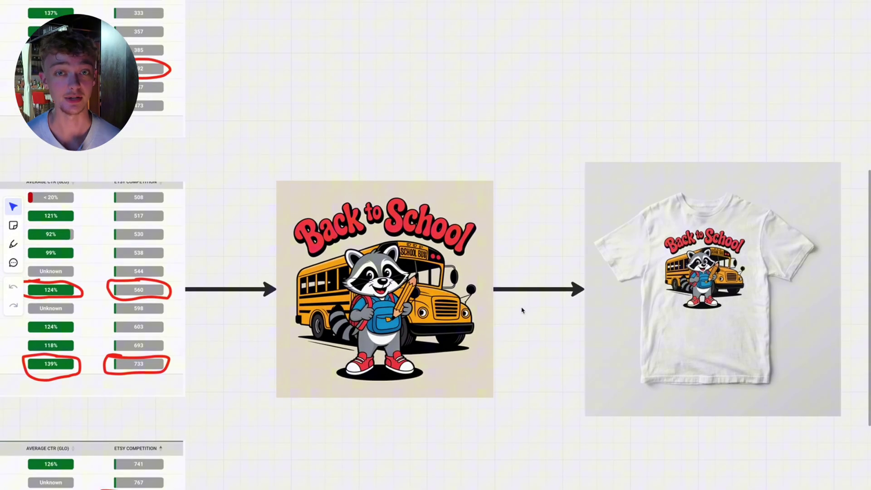
pyautogui.scroll(-1, 522, 310)
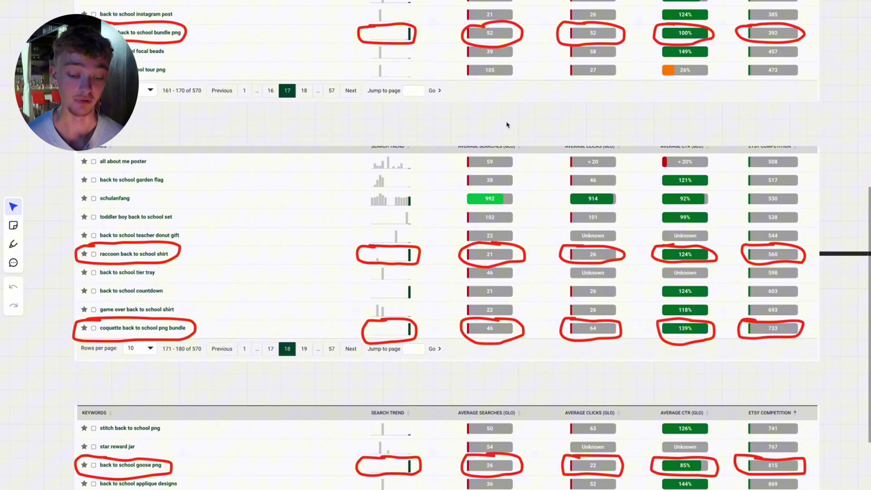
pyautogui.hscroll(10, 508, 125)
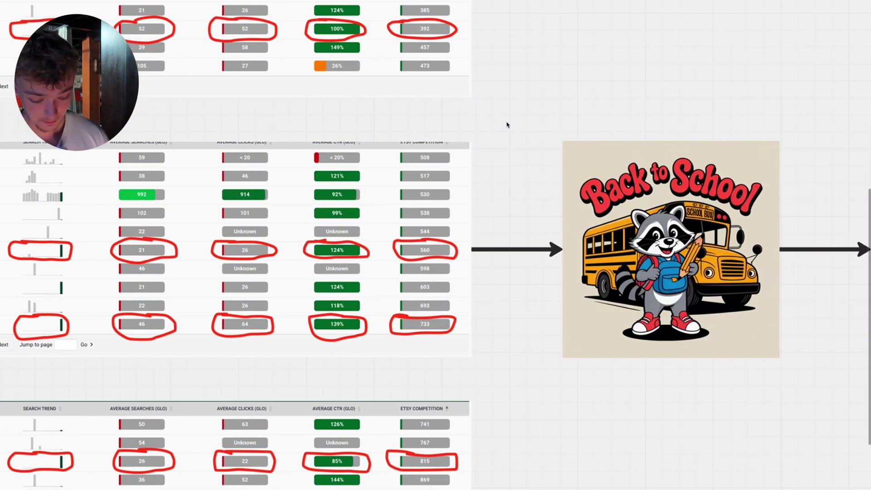
pyautogui.hscroll(-15, 507, 125)
pyautogui.hscroll(2, 507, 124)
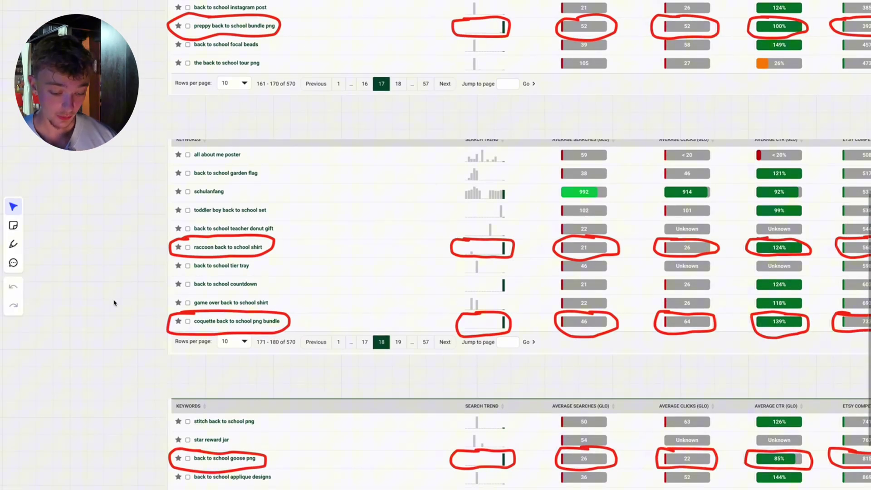
pyautogui.scroll(5, 114, 304)
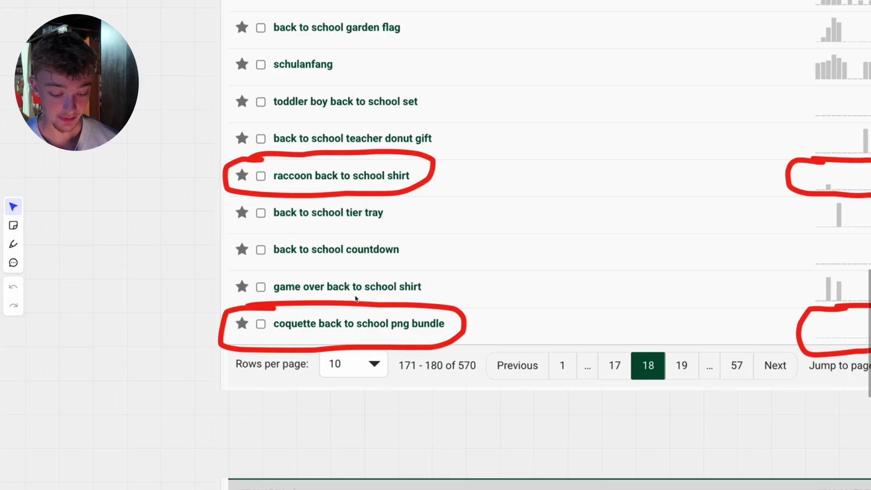
pyautogui.scroll(-5, 279, 335)
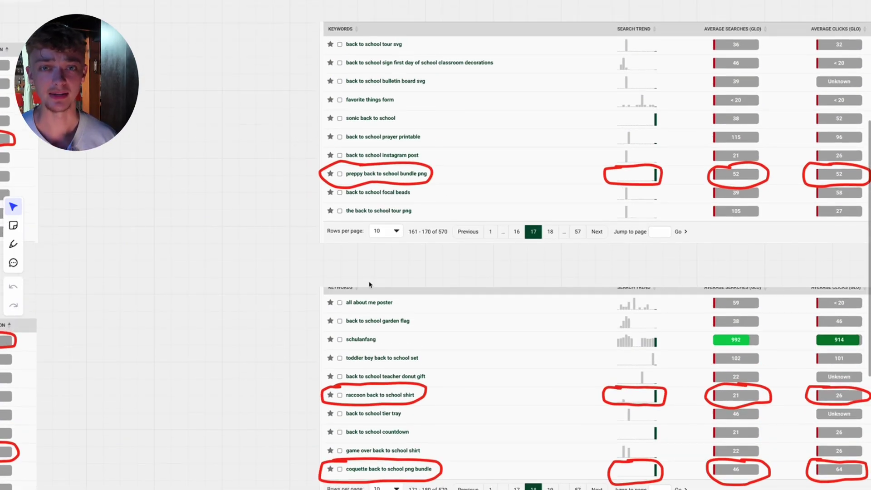
pyautogui.hscroll(5, 370, 285)
pyautogui.scroll(-1, 369, 285)
pyautogui.hscroll(5, 369, 285)
pyautogui.scroll(-2, 369, 285)
pyautogui.scroll(2, 369, 285)
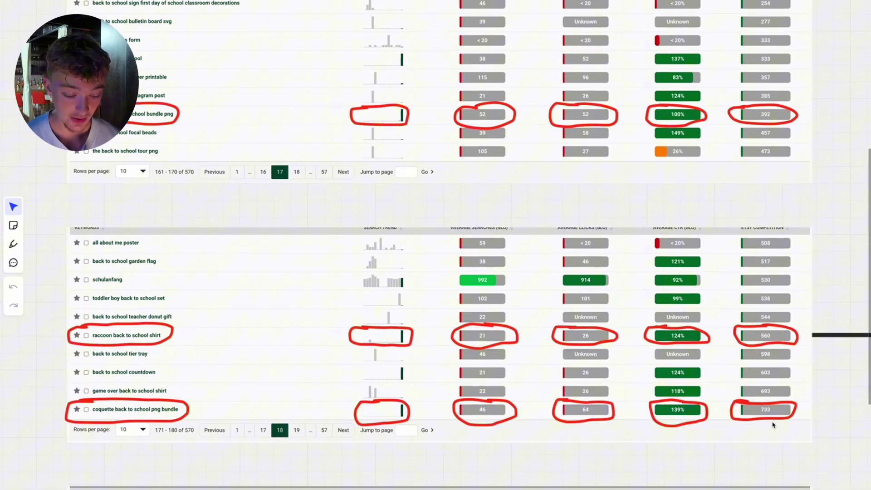
pyautogui.scroll(-3, 774, 425)
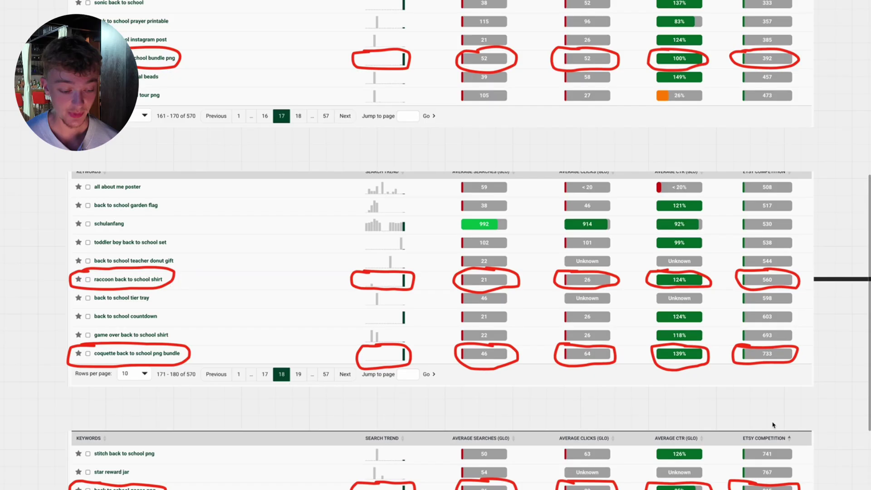
pyautogui.scroll(-3, 774, 425)
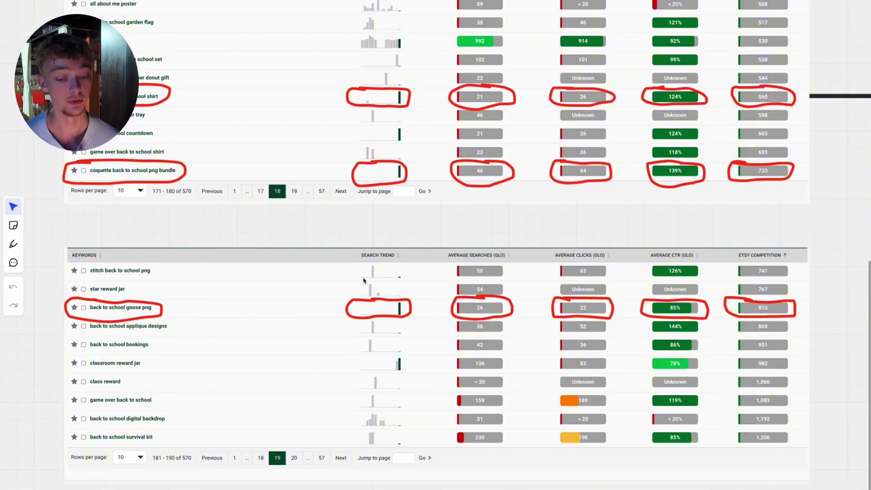
pyautogui.scroll(-3, 326, 280)
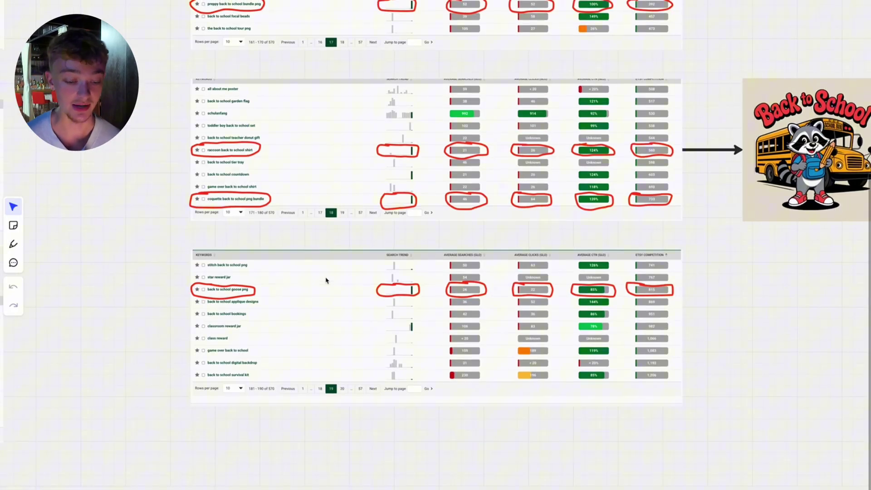
pyautogui.scroll(3, 326, 280)
pyautogui.scroll(-1, 326, 280)
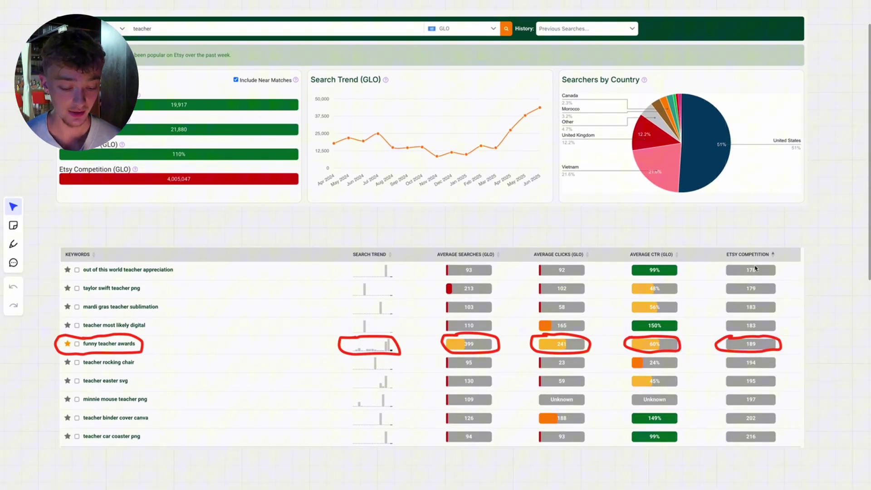
pyautogui.scroll(-5, 606, 255)
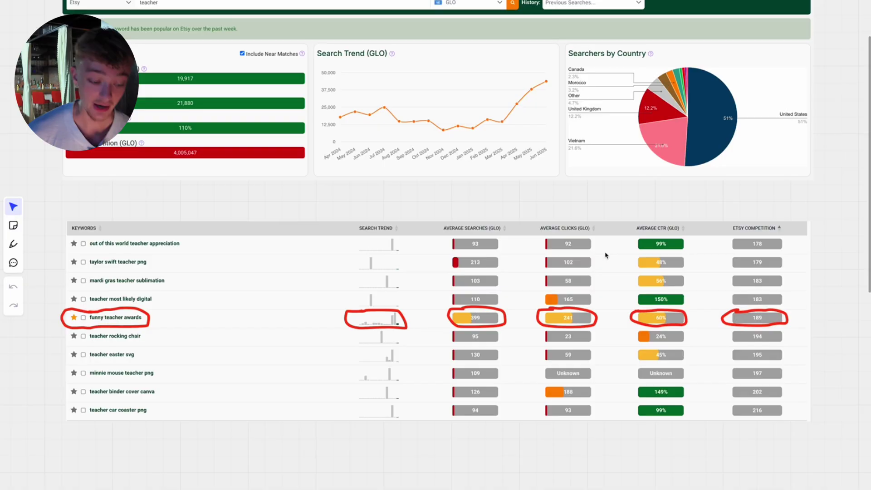
pyautogui.scroll(-2, 606, 255)
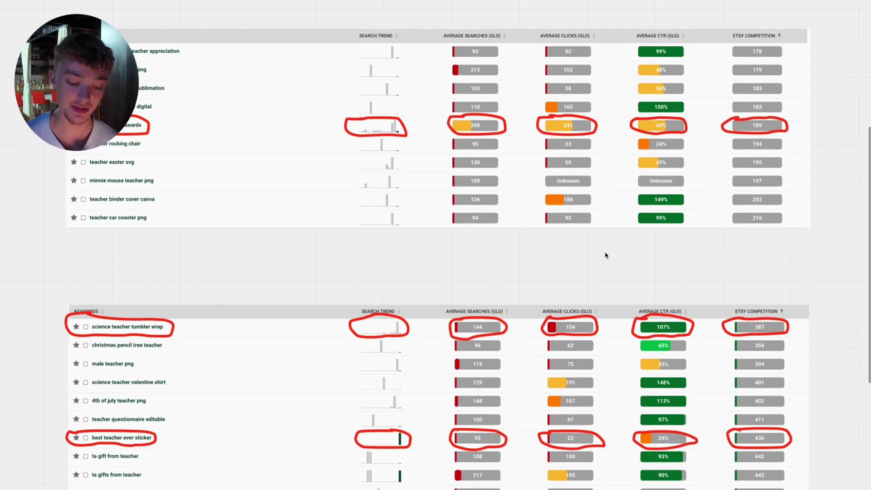
pyautogui.hscroll(-2, 146, 135)
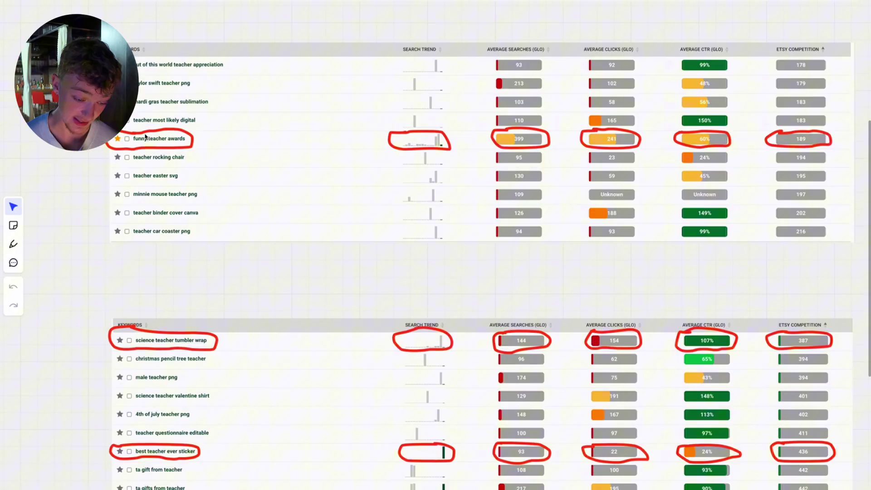
pyautogui.scroll(5, 145, 137)
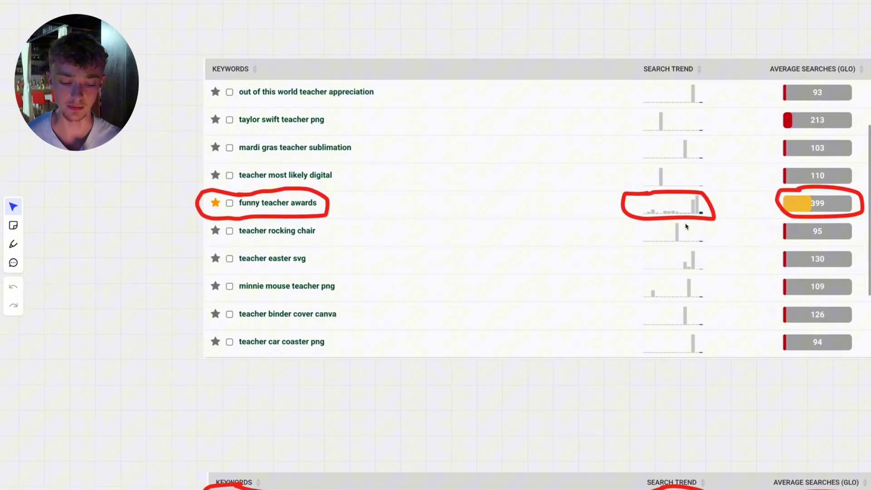
pyautogui.hscroll(5, 686, 226)
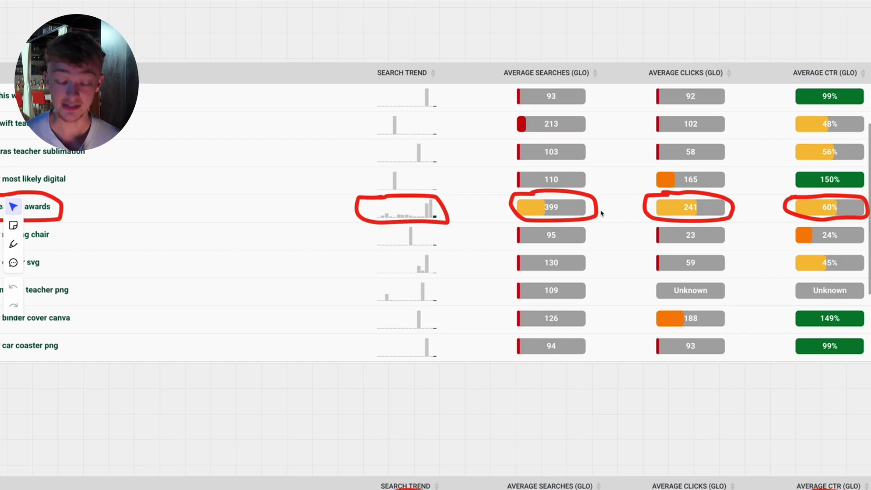
pyautogui.hscroll(5, 601, 214)
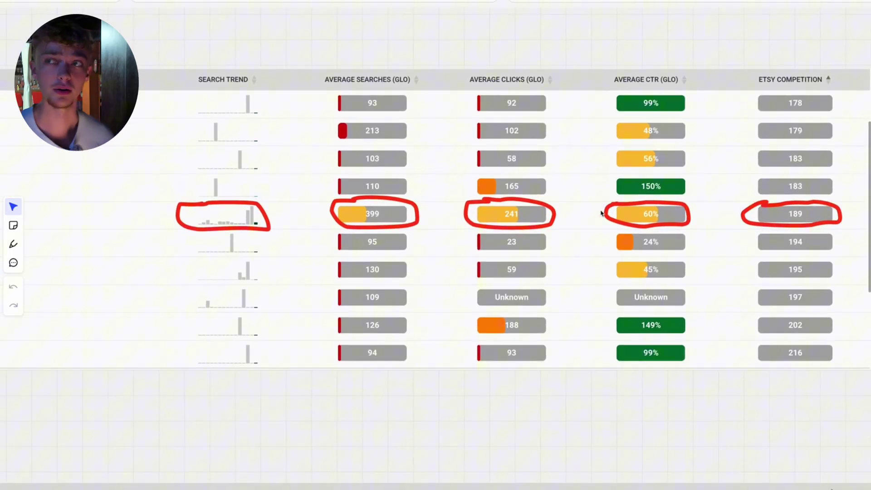
pyautogui.scroll(-5, 602, 213)
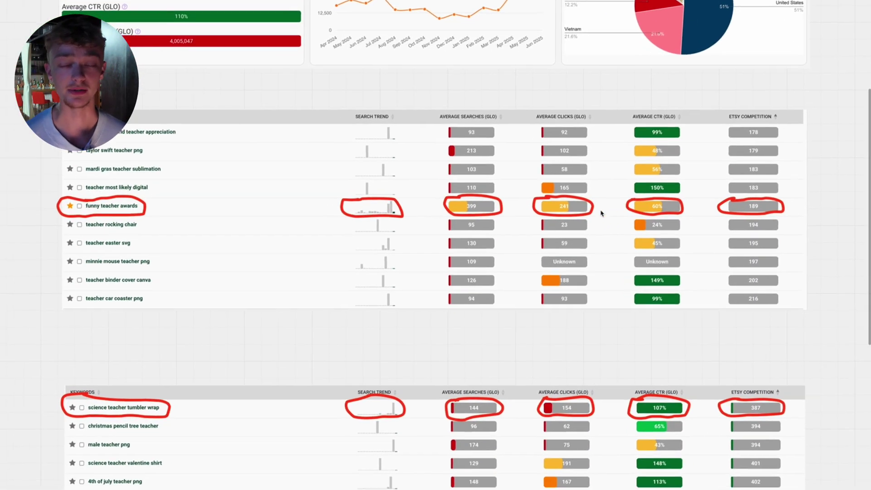
pyautogui.hscroll(-1, 601, 214)
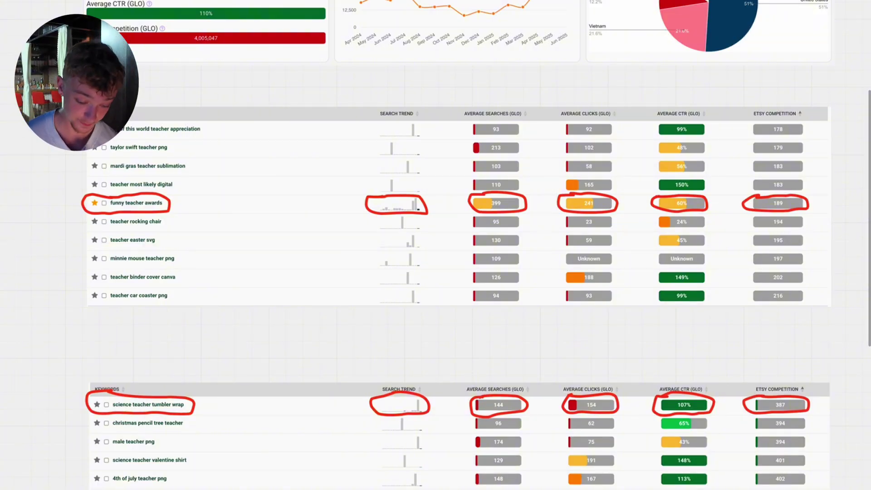
# Scroll down to the lowest Teacher table with 'teacher last name shirt' circled, beside the Back to School column
pyautogui.scroll(-4, 141, 231)
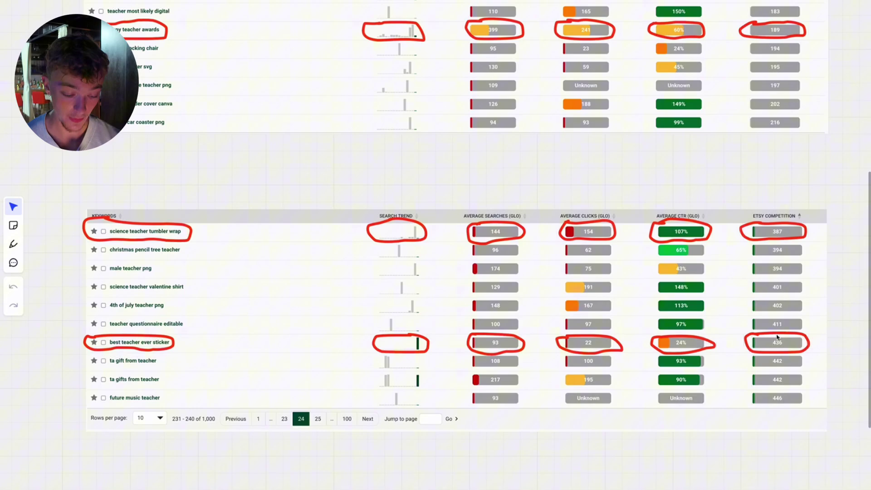
pyautogui.scroll(-5, 778, 338)
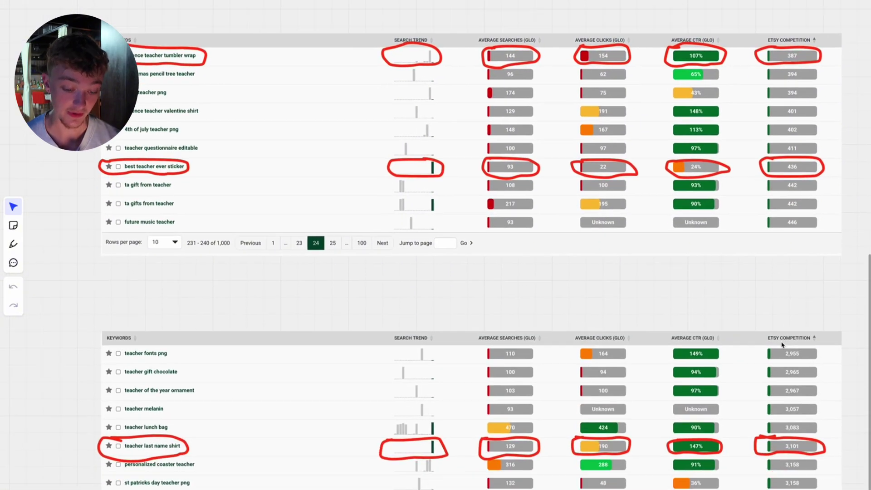
pyautogui.scroll(-5, 781, 345)
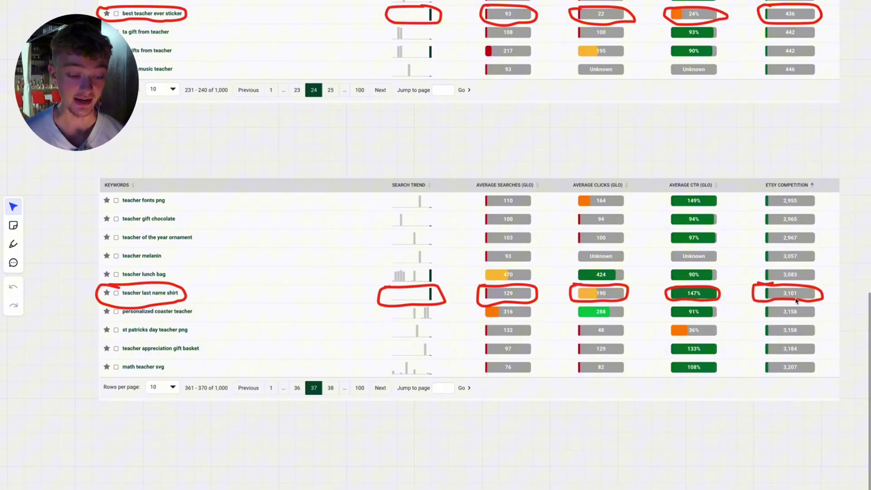
pyautogui.scroll(1, 751, 222)
pyautogui.hscroll(-1, 750, 222)
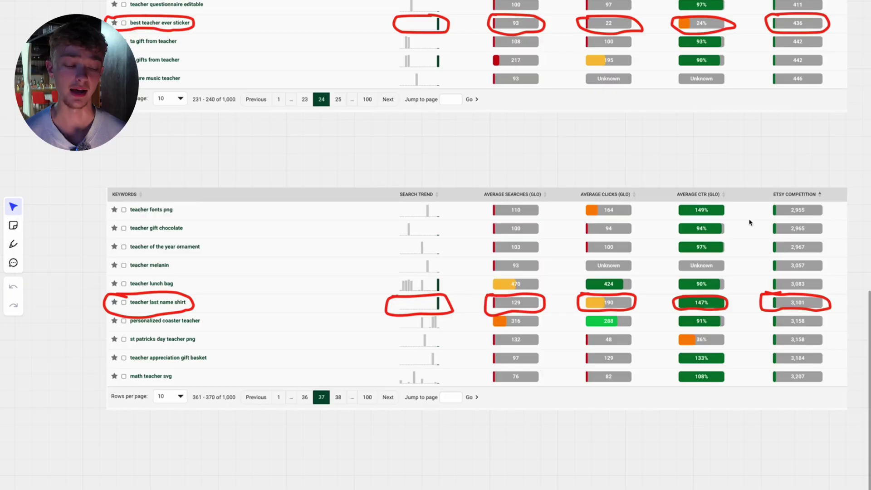
pyautogui.scroll(-5, 751, 222)
pyautogui.scroll(2, 750, 222)
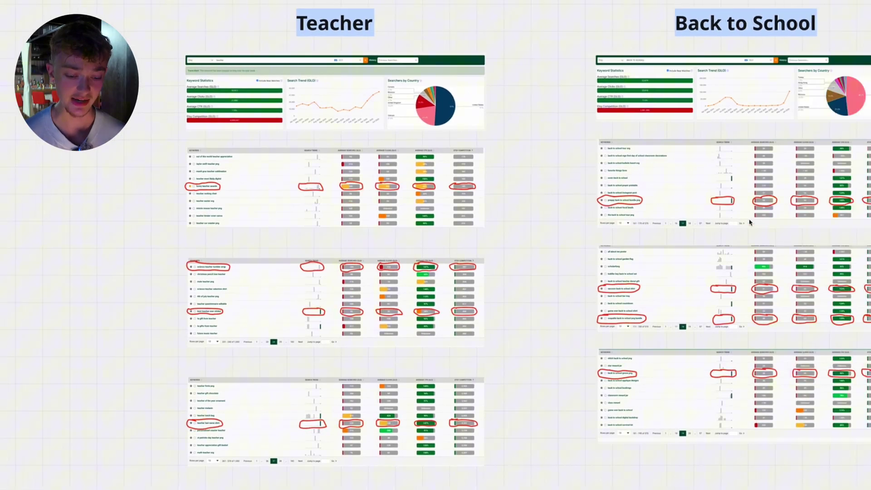
pyautogui.hscroll(3, 750, 222)
pyautogui.scroll(1, 750, 223)
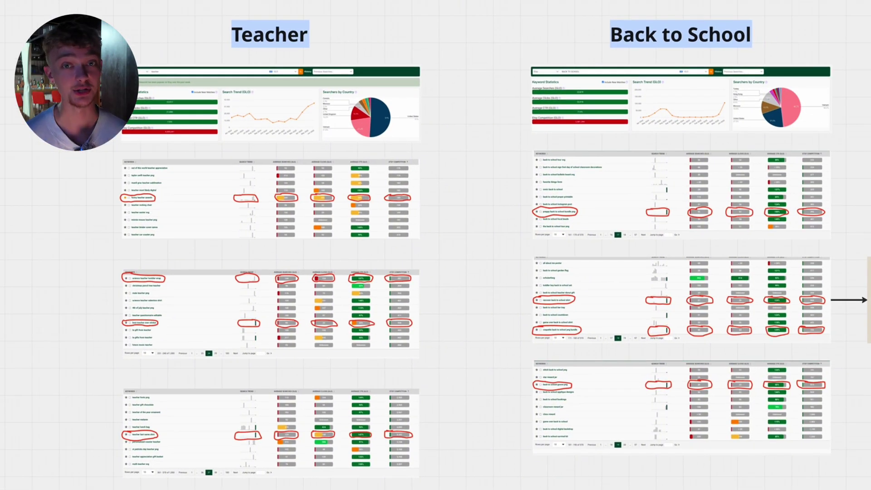